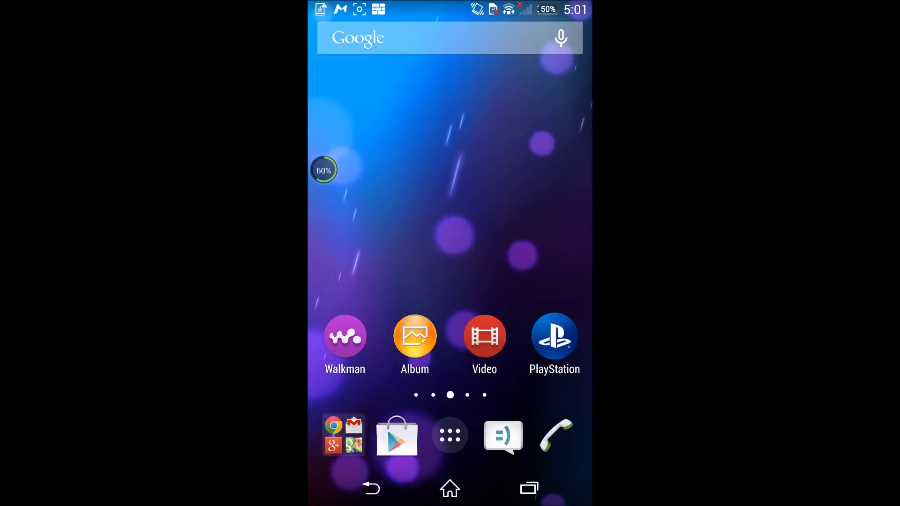
Turn on Bluetooth from the Quick settings panel
left_click_drag(450, 4, 450, 421)
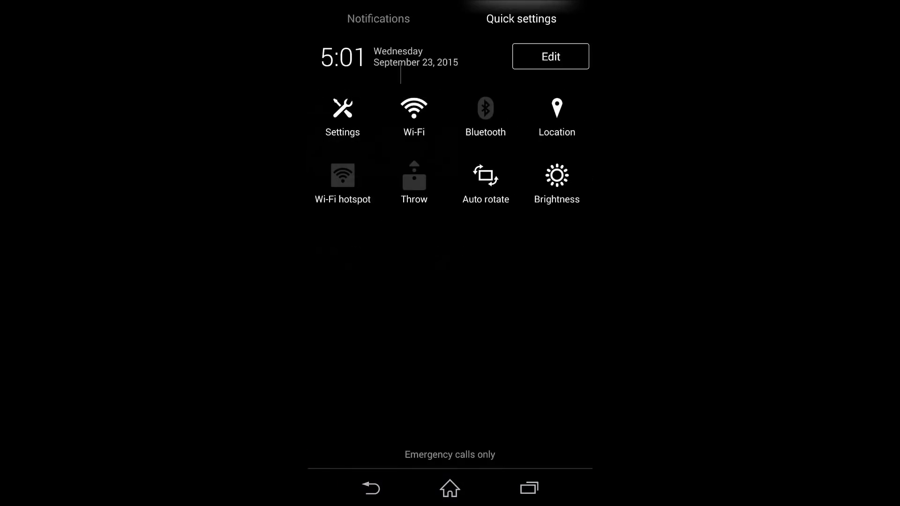
left_click(485, 112)
left_click(450, 488)
In Bluetooth settings, switch Bluetooth on, make the phone visible, and start pairing with GT-I9300
left_click(451, 434)
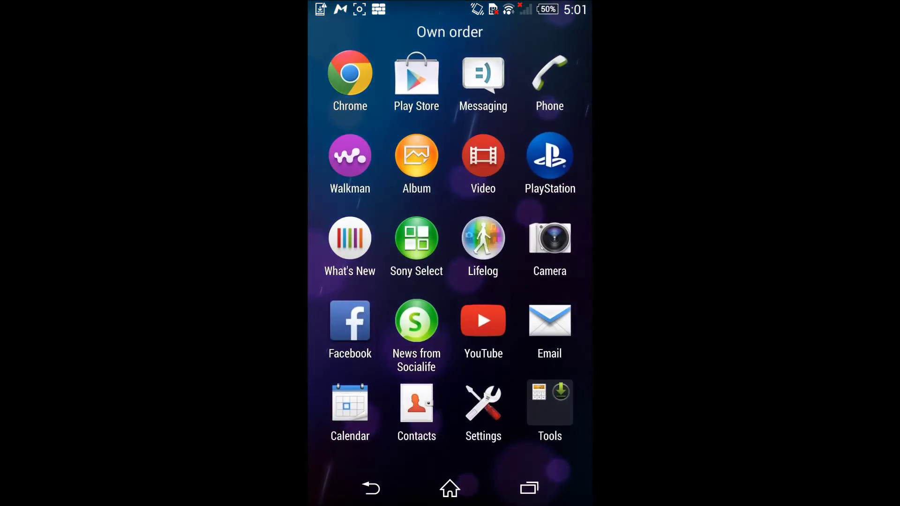
left_click(483, 409)
left_click(383, 141)
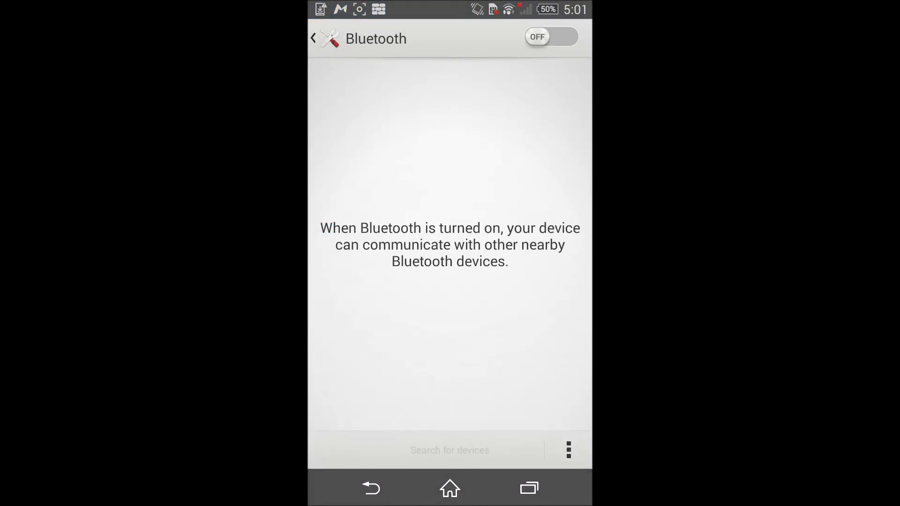
left_click(551, 36)
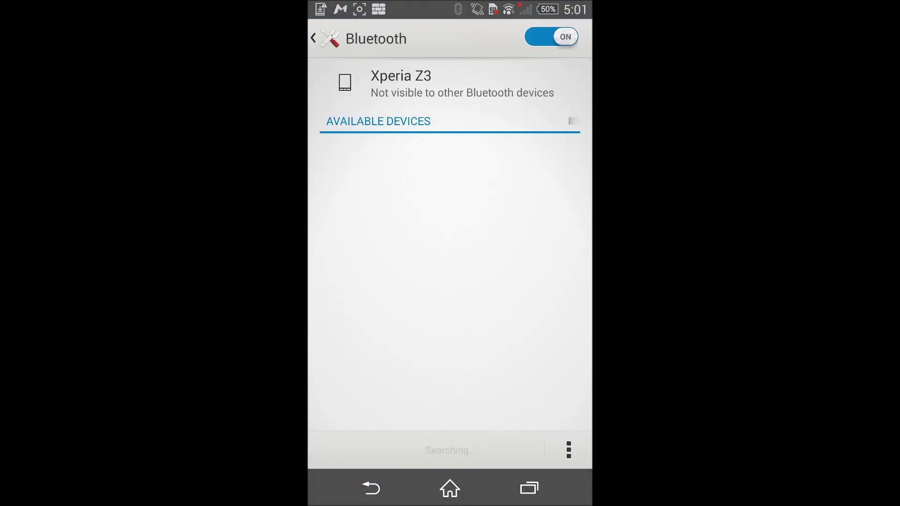
left_click(421, 83)
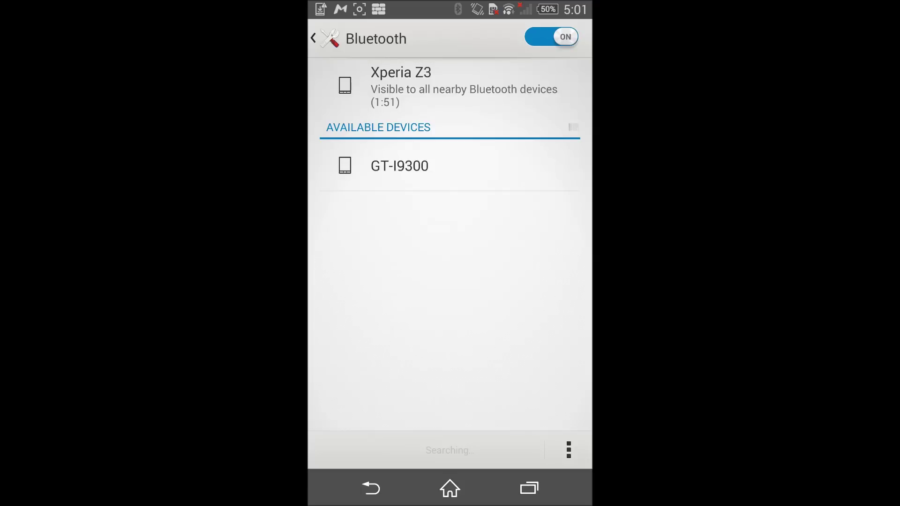
left_click(399, 166)
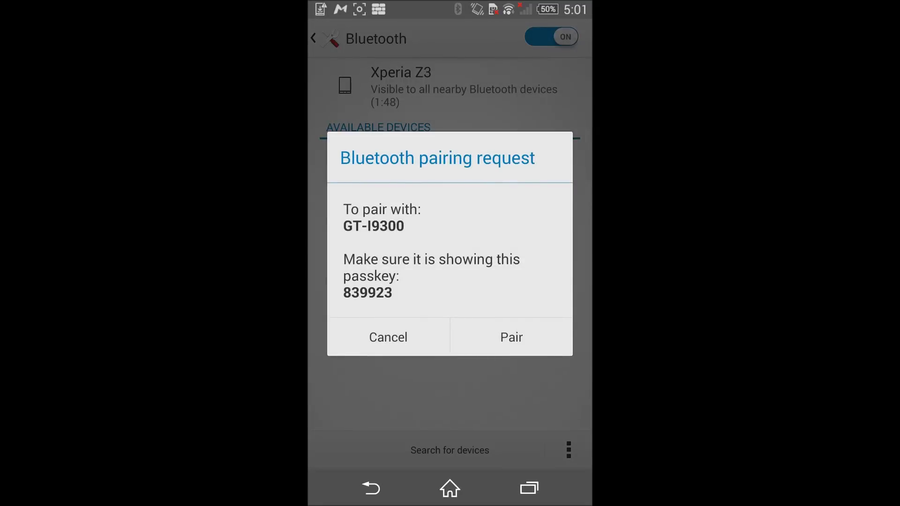
Accept the GT-I9300 pairing request and go back to the home screen
left_click(511, 337)
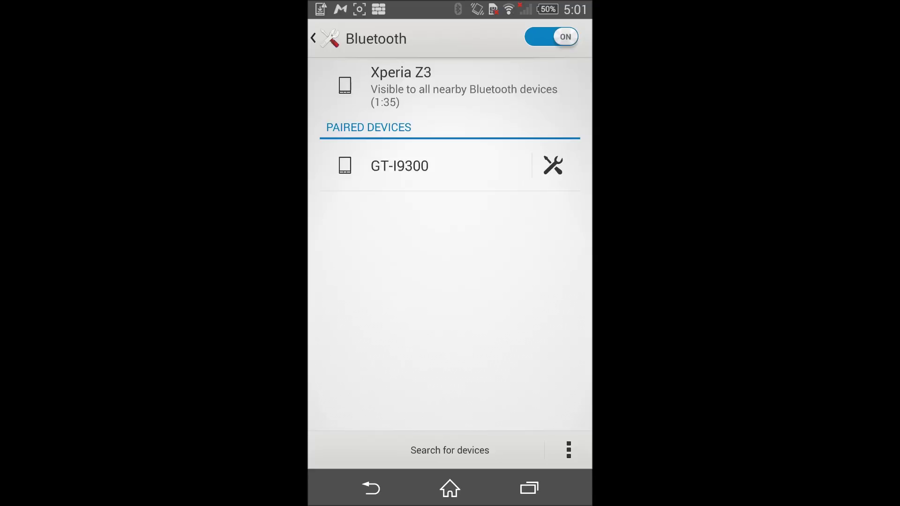
left_click(451, 489)
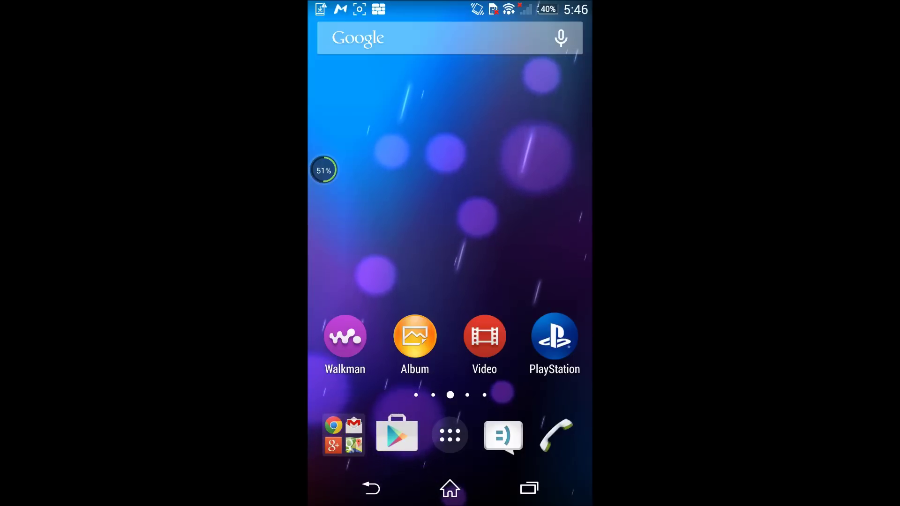
Launch Google Drive from the last page of the app drawer
left_click(449, 436)
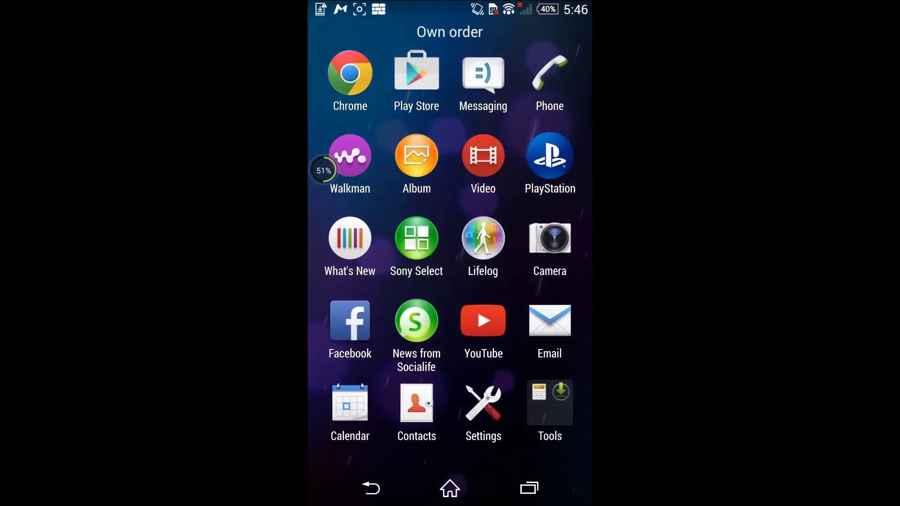
left_click_drag(549, 281, 351, 282)
left_click_drag(549, 281, 351, 281)
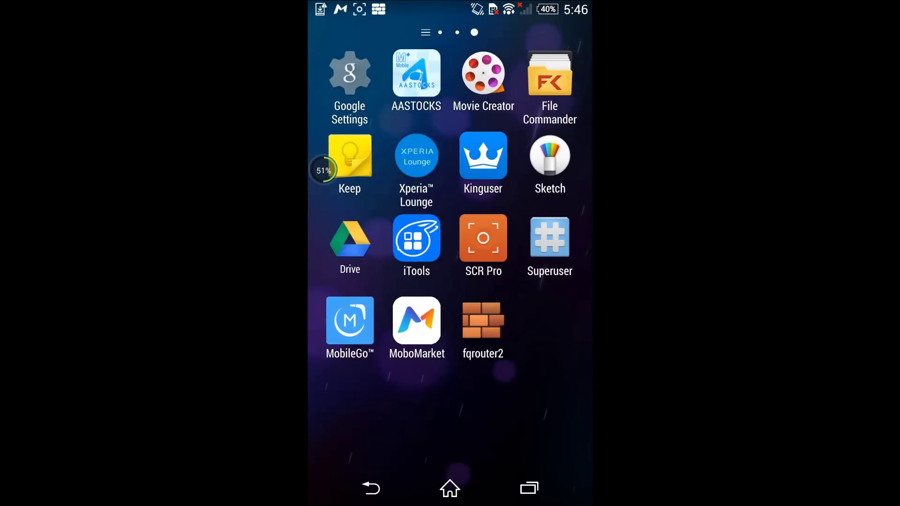
left_click(349, 78)
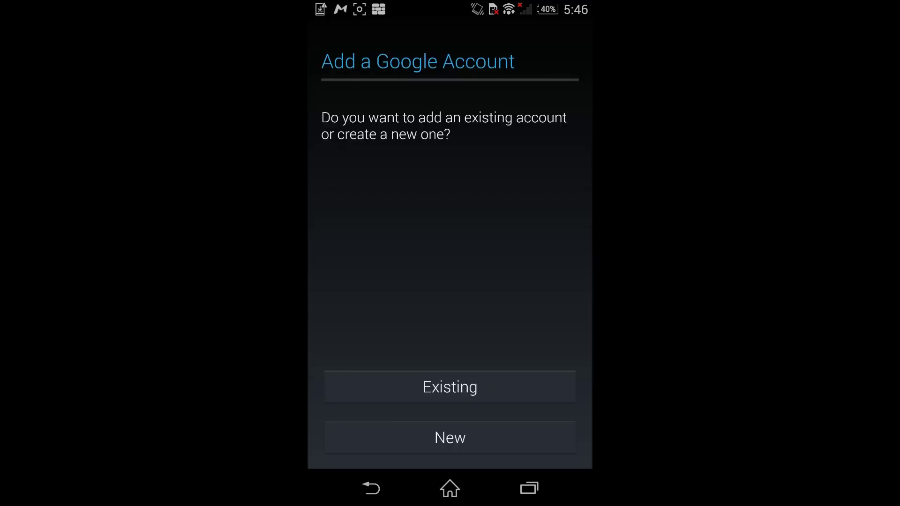
Sign in with an existing Google account, fixing a password typo, and accept Google's terms
left_click(451, 387)
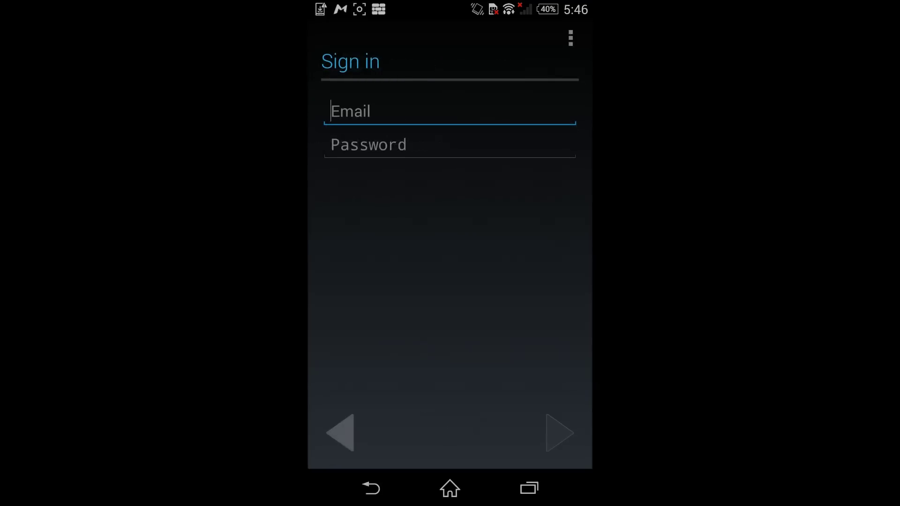
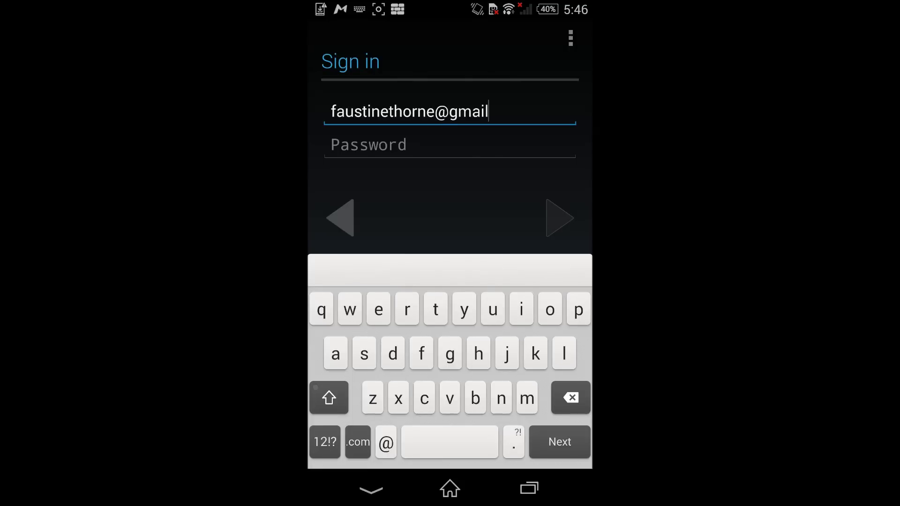
key("Tab")
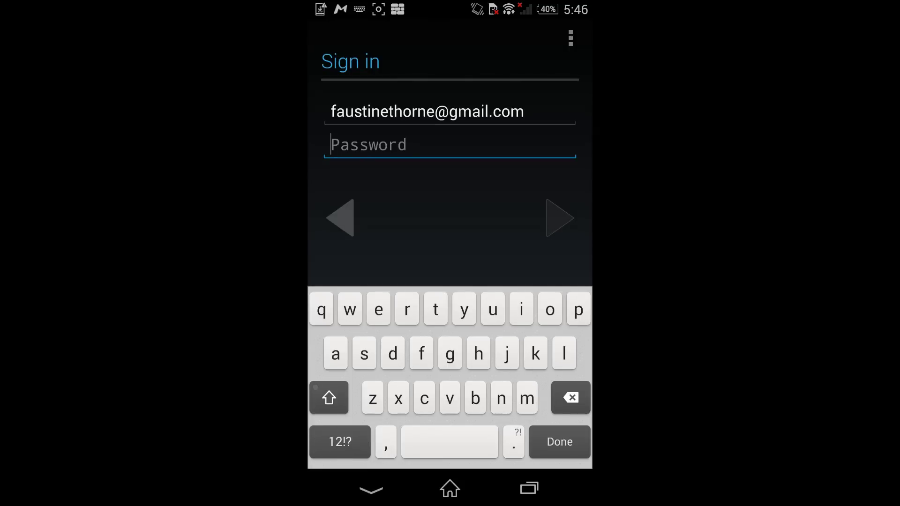
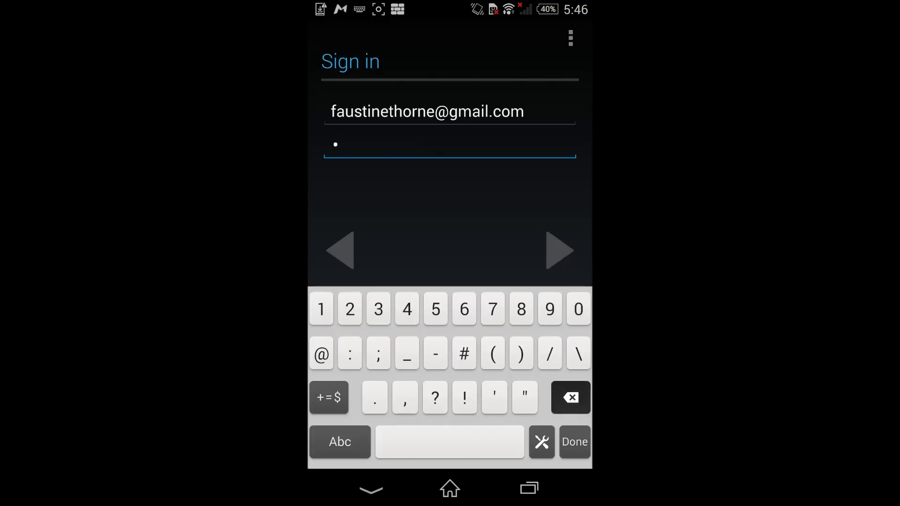
key("BackSpace")
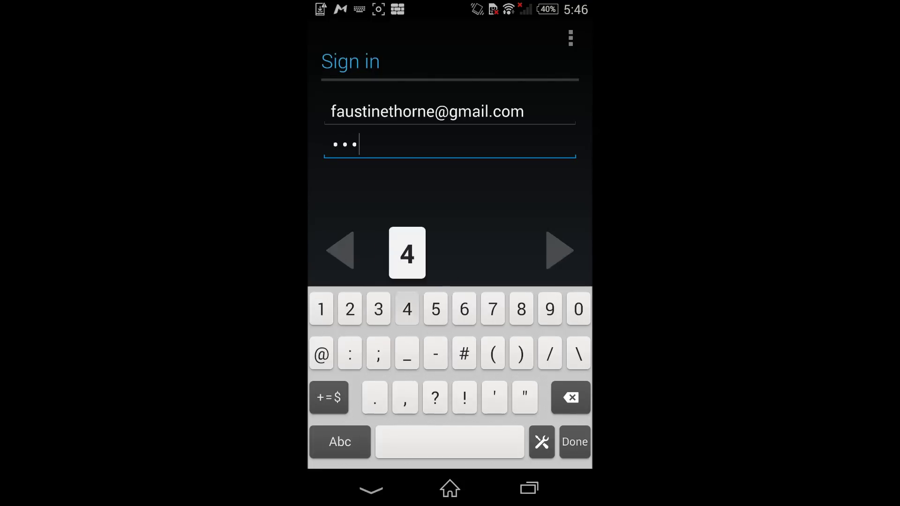
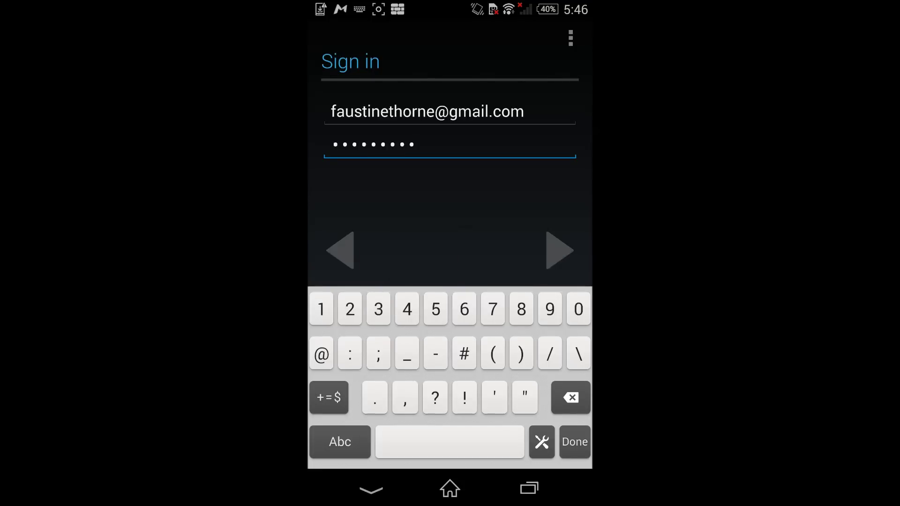
left_click(340, 442)
left_click(328, 398)
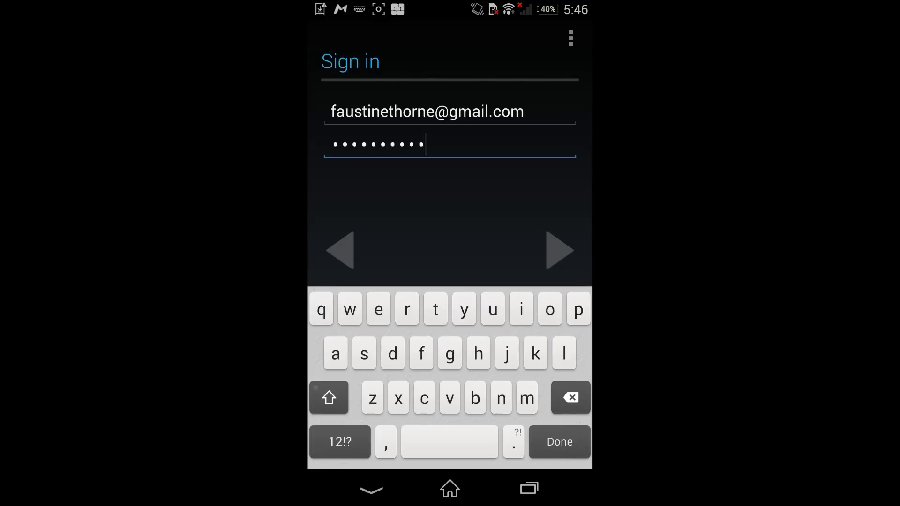
left_click(559, 441)
left_click(511, 300)
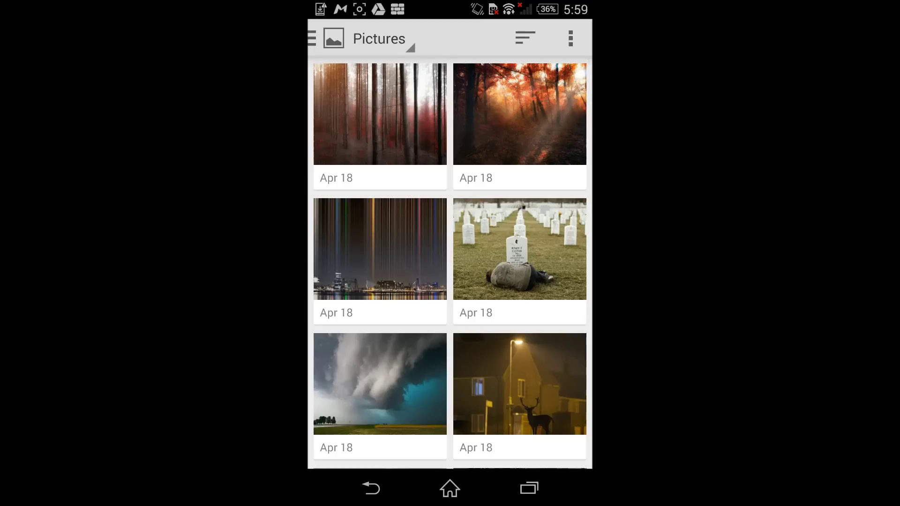
Upload the forest photo from Pictures to My Drive
left_click(380, 114)
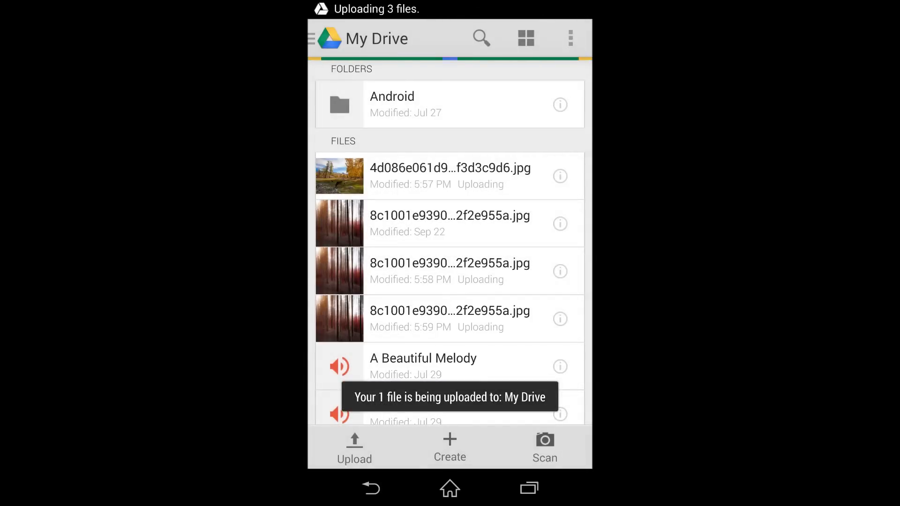